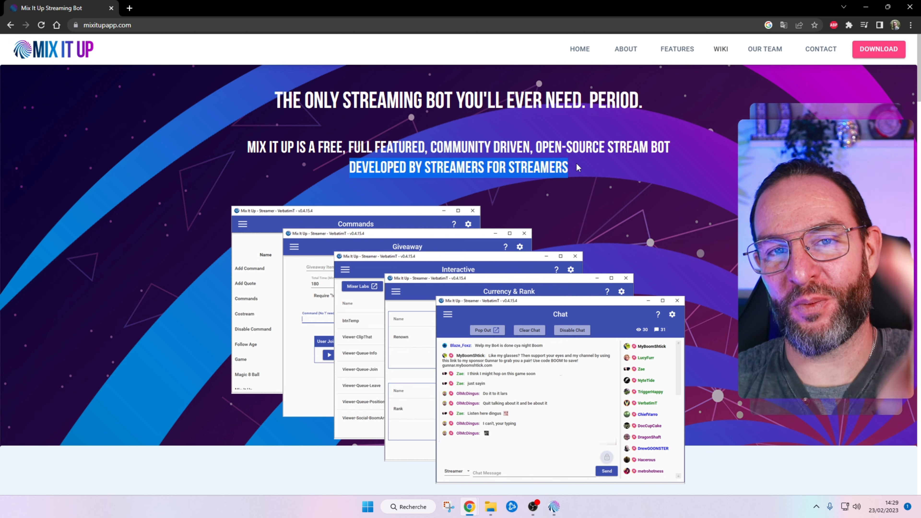
# Step: Look through the Mix It Up website for its supported platforms, Stream Deck support and feature cards
pyautogui.scroll(-1, 461, 279)
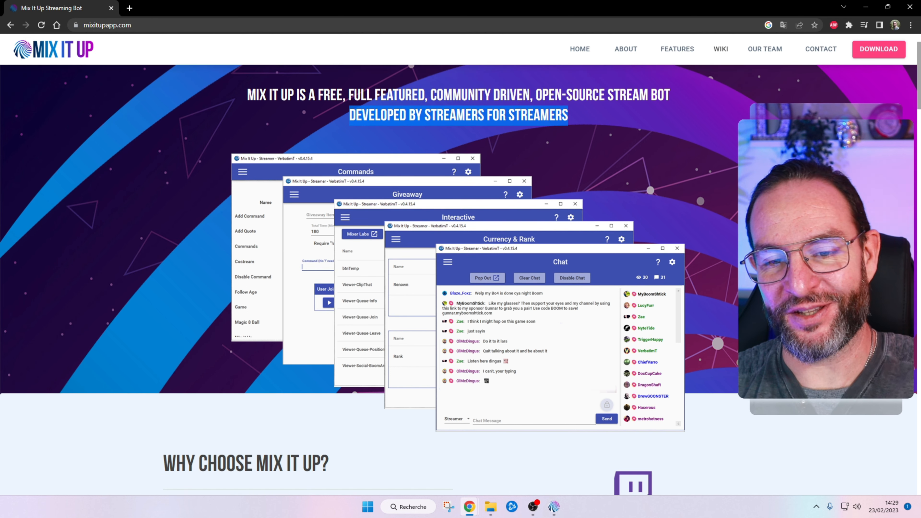
pyautogui.scroll(-1, 461, 279)
pyautogui.scroll(-7, 460, 280)
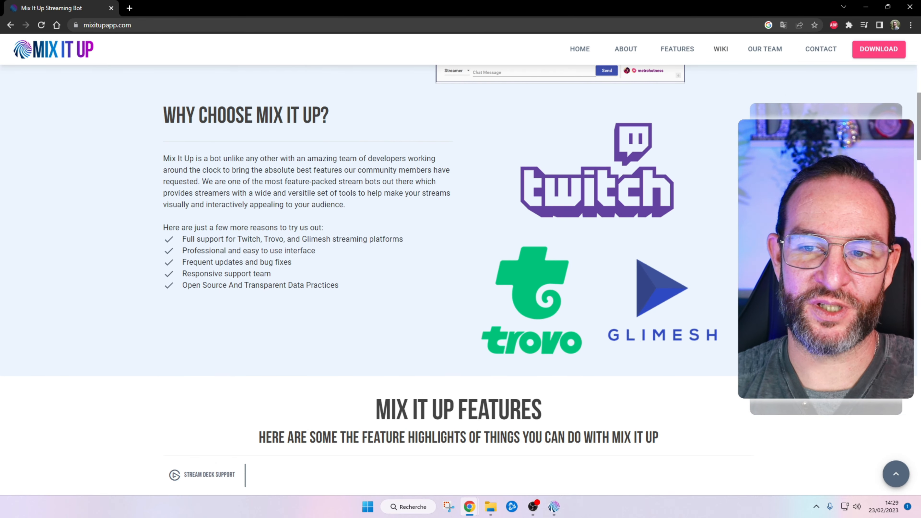
pyautogui.scroll(-3, 461, 280)
pyautogui.scroll(-3, 460, 279)
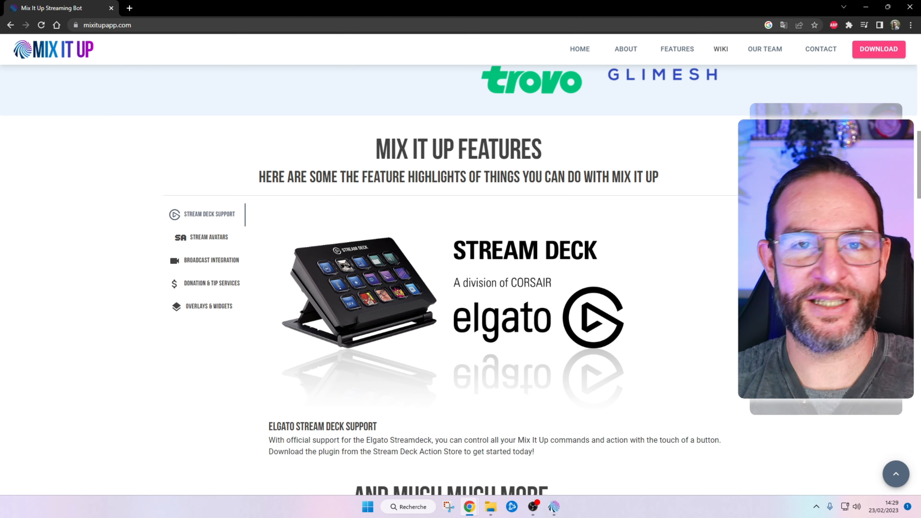
pyautogui.scroll(-7, 461, 280)
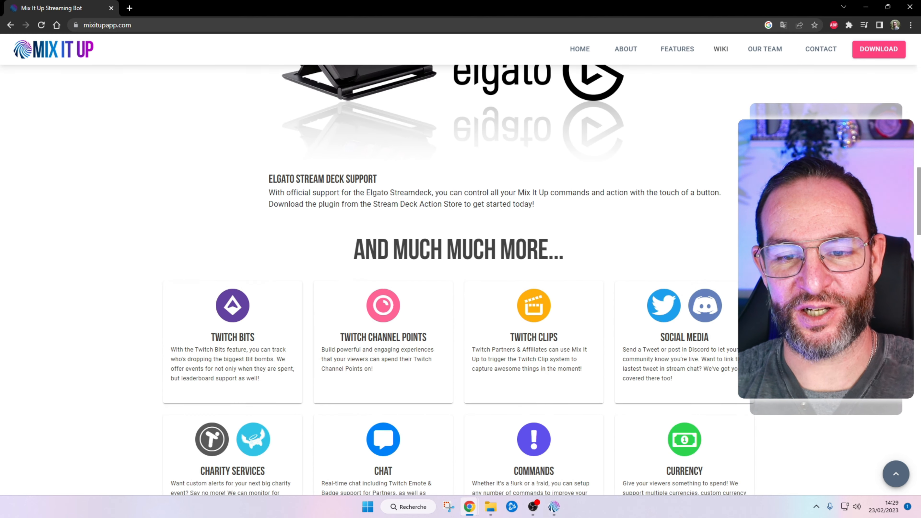
pyautogui.scroll(-3, 460, 279)
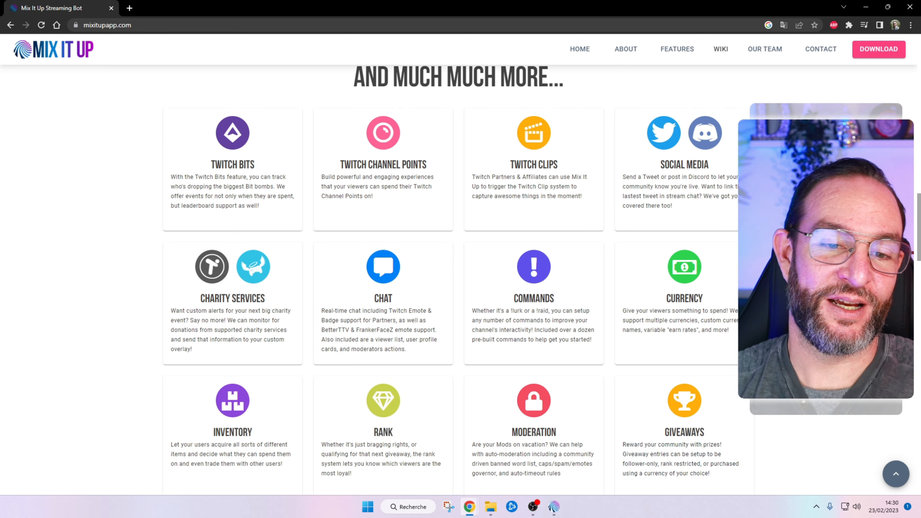
pyautogui.scroll(-2, 461, 280)
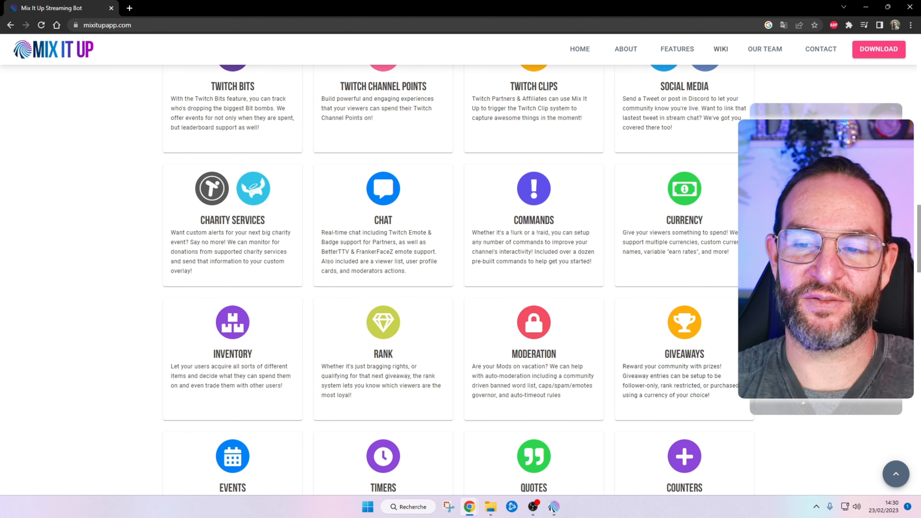
pyautogui.scroll(-4, 460, 279)
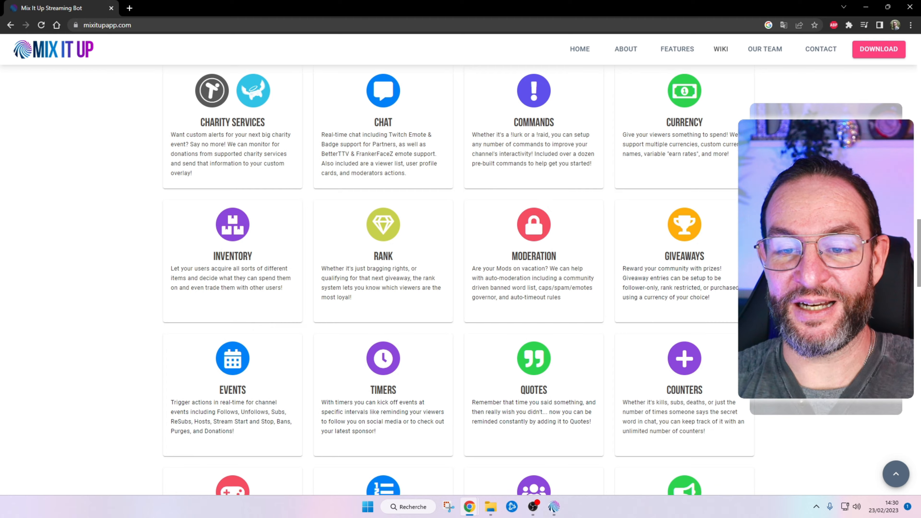
pyautogui.scroll(-7, 460, 279)
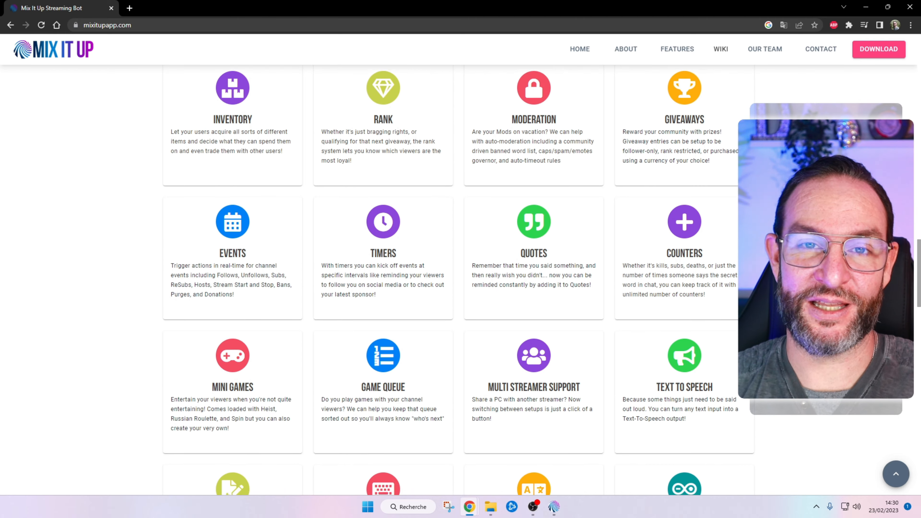
pyautogui.scroll(-3, 461, 279)
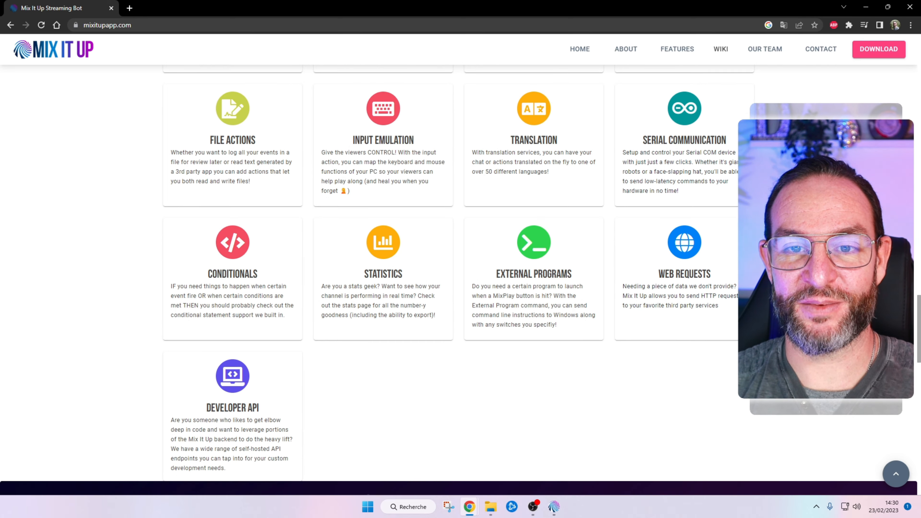
pyautogui.scroll(20, 461, 279)
pyautogui.scroll(9, 461, 279)
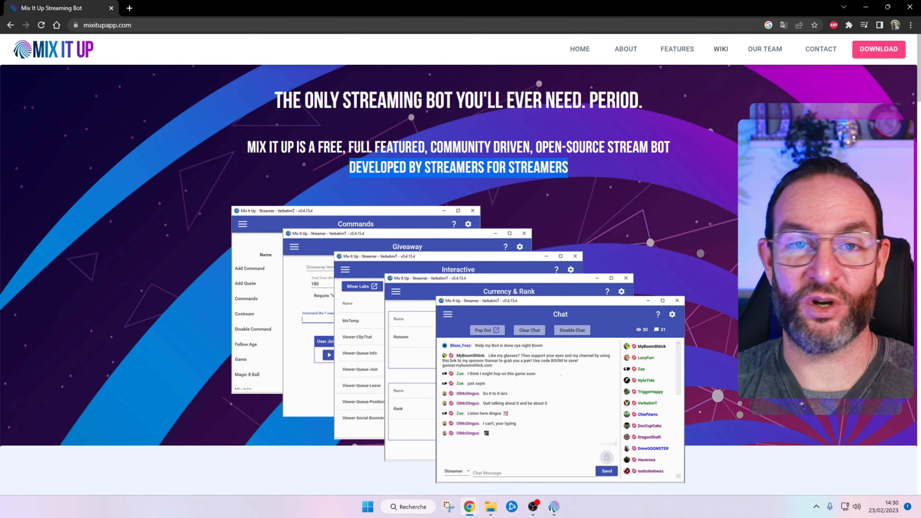
pyautogui.click(703, 186)
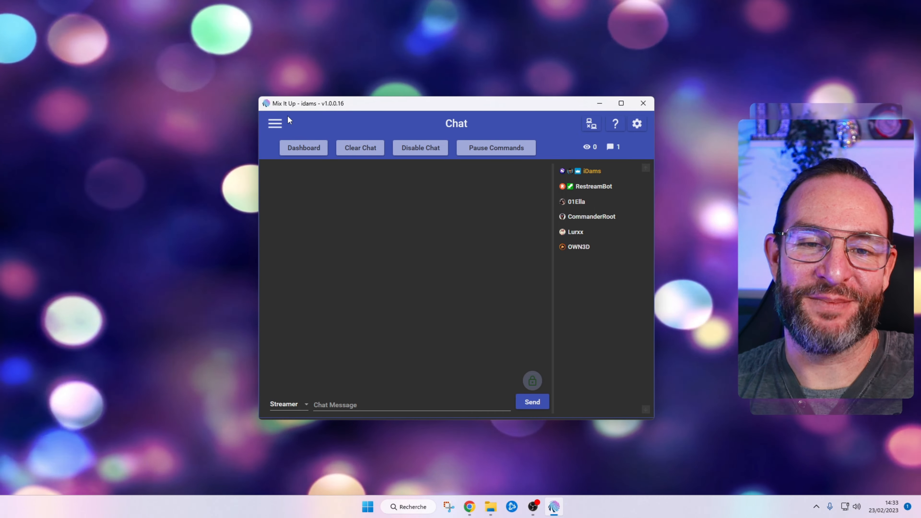
# Step: Open the Services page and check the Twitter service connection
pyautogui.click(276, 124)
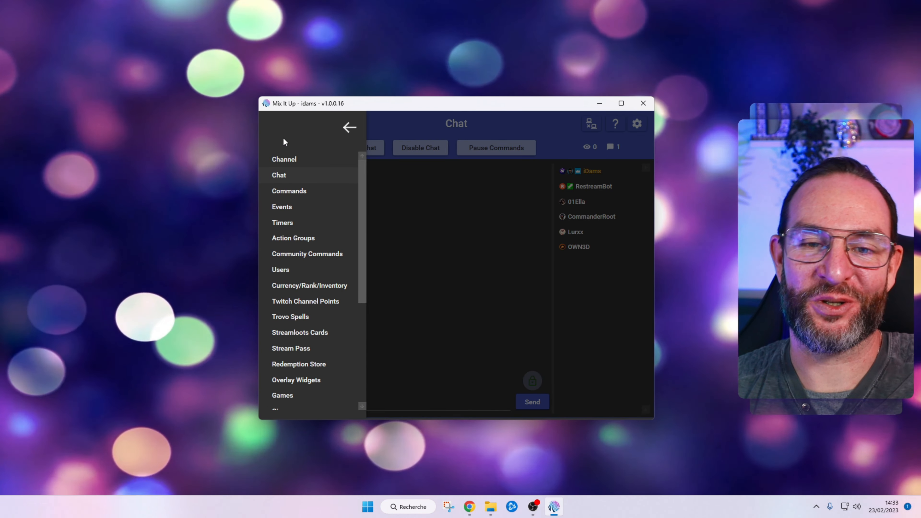
pyautogui.scroll(-5, 305, 220)
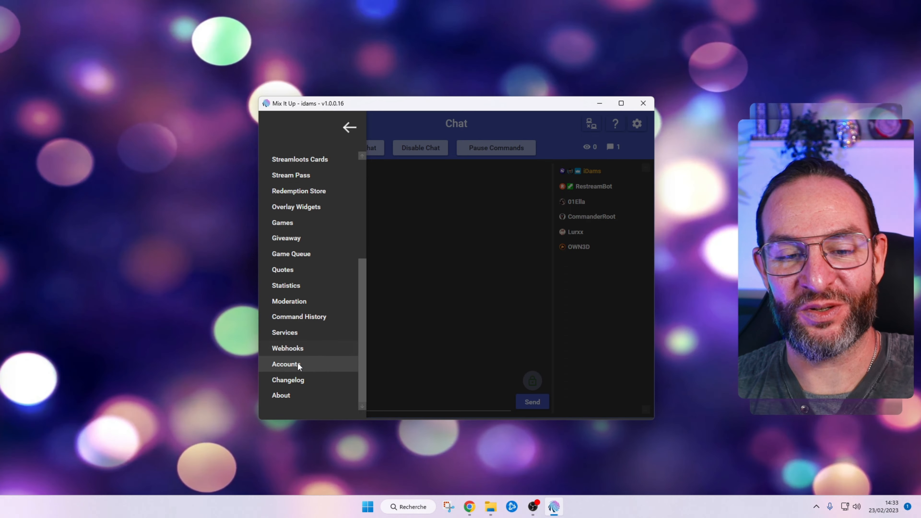
pyautogui.click(301, 333)
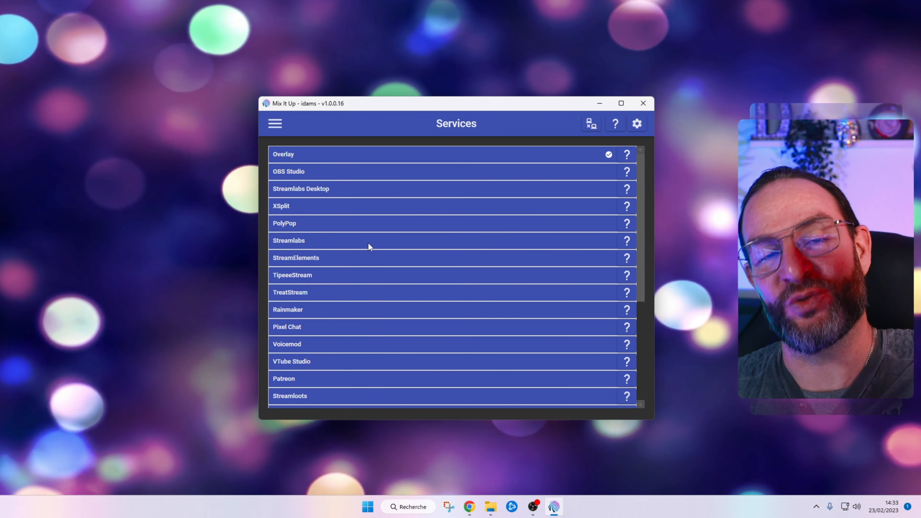
pyautogui.scroll(-5, 369, 243)
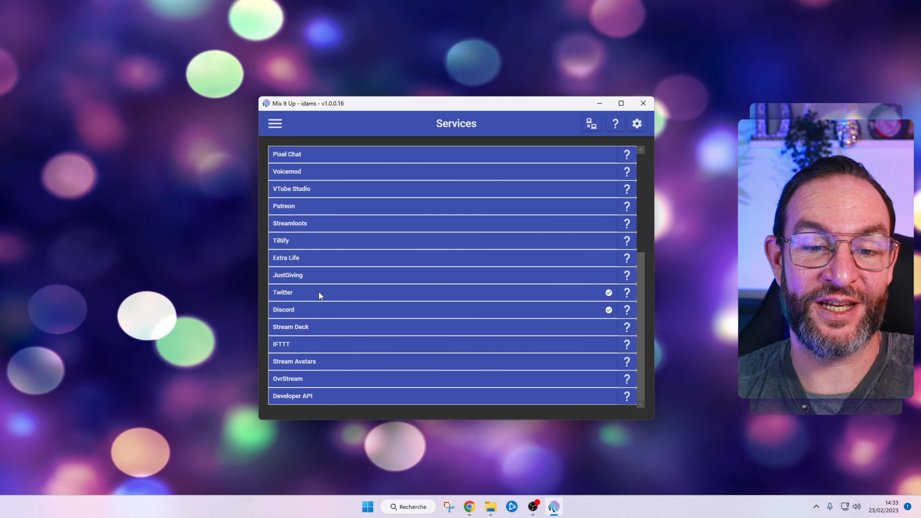
pyautogui.click(319, 293)
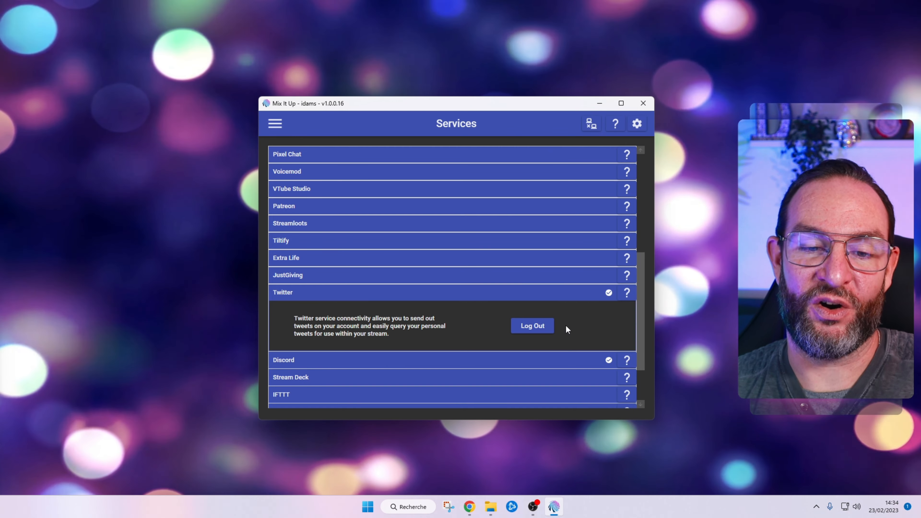
pyautogui.click(283, 293)
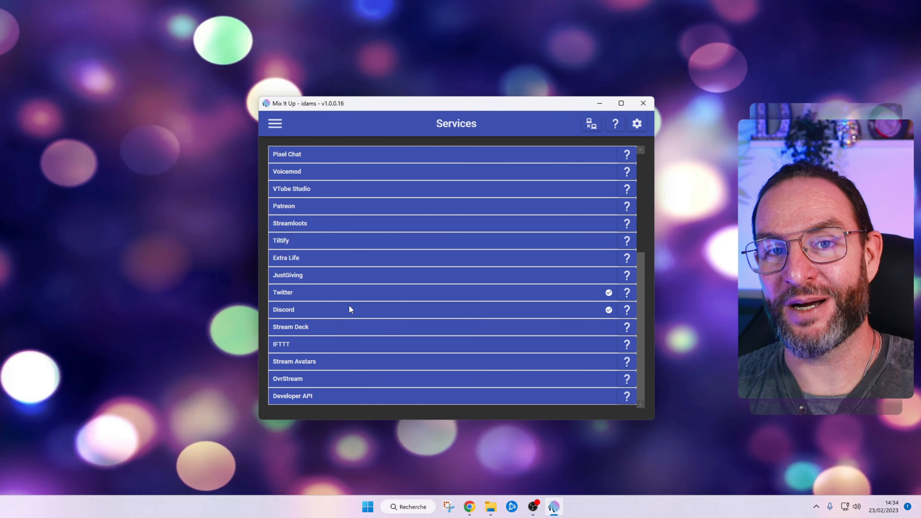
# Step: On the Events page, expand the Twitch events and open the Twitch Channel Stream Start command for editing
pyautogui.click(276, 124)
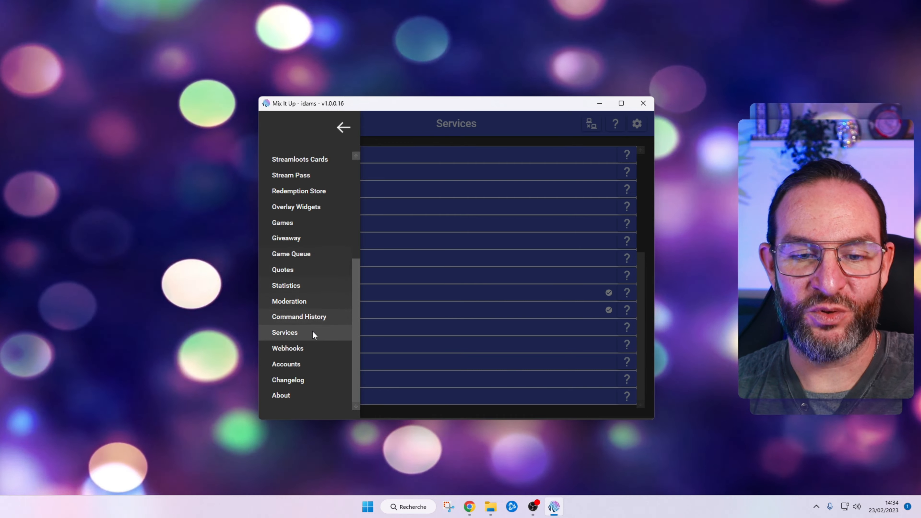
pyautogui.scroll(5, 295, 332)
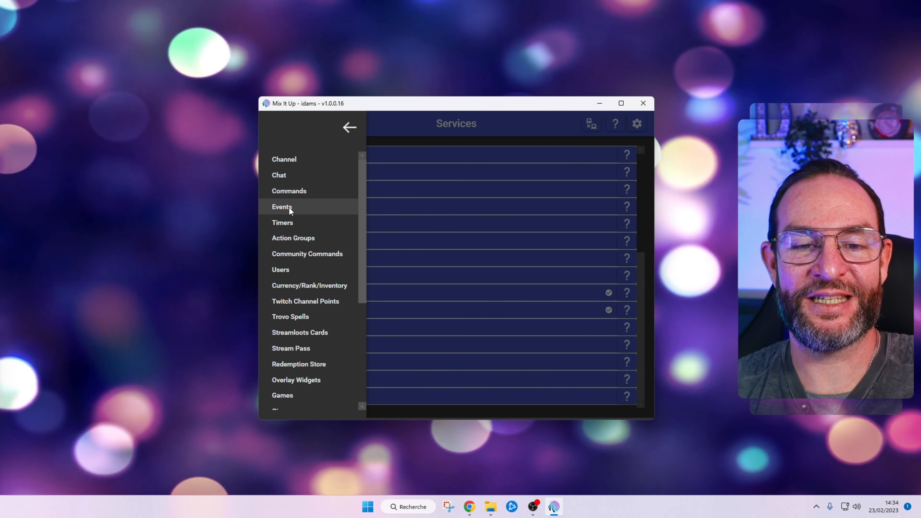
pyautogui.click(290, 208)
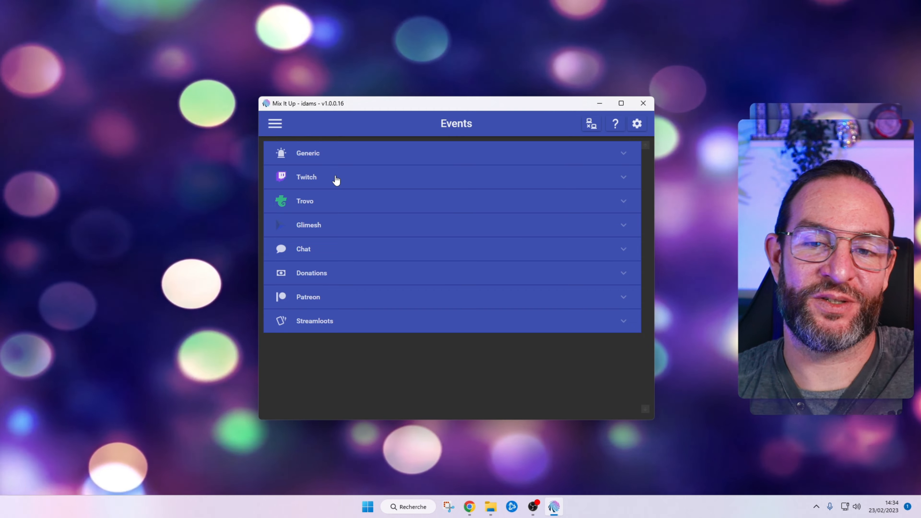
pyautogui.click(336, 180)
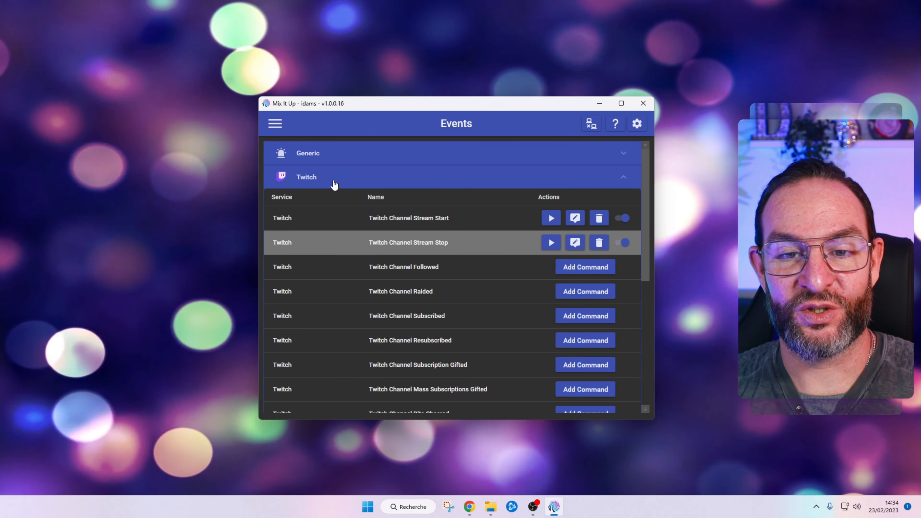
pyautogui.scroll(-3, 421, 337)
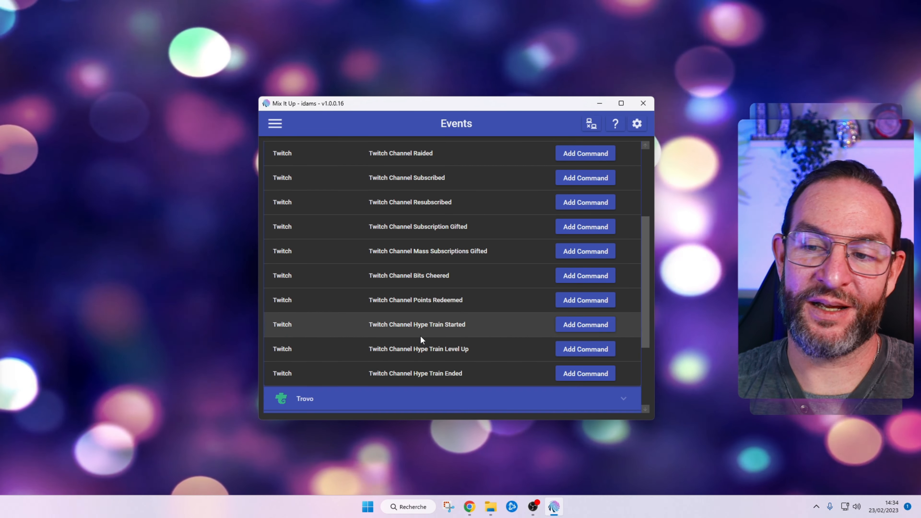
pyautogui.scroll(-2, 420, 339)
pyautogui.scroll(5, 420, 339)
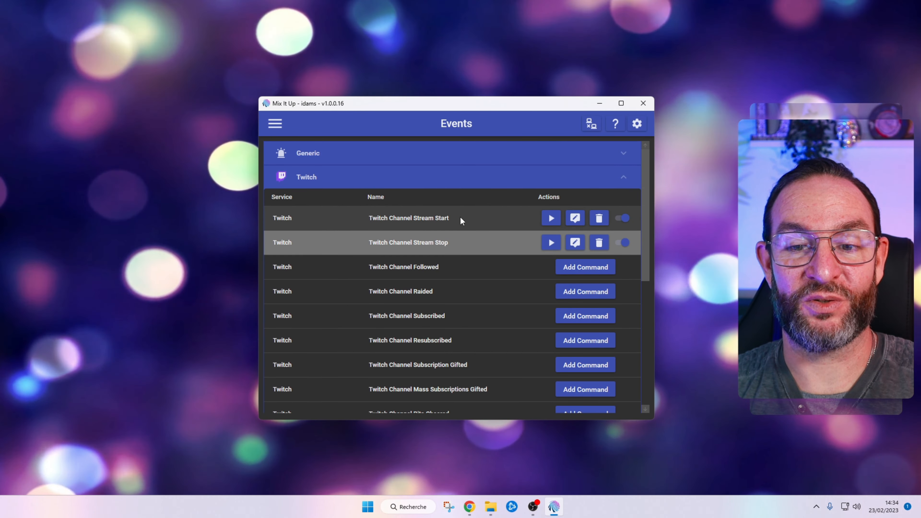
pyautogui.click(459, 217)
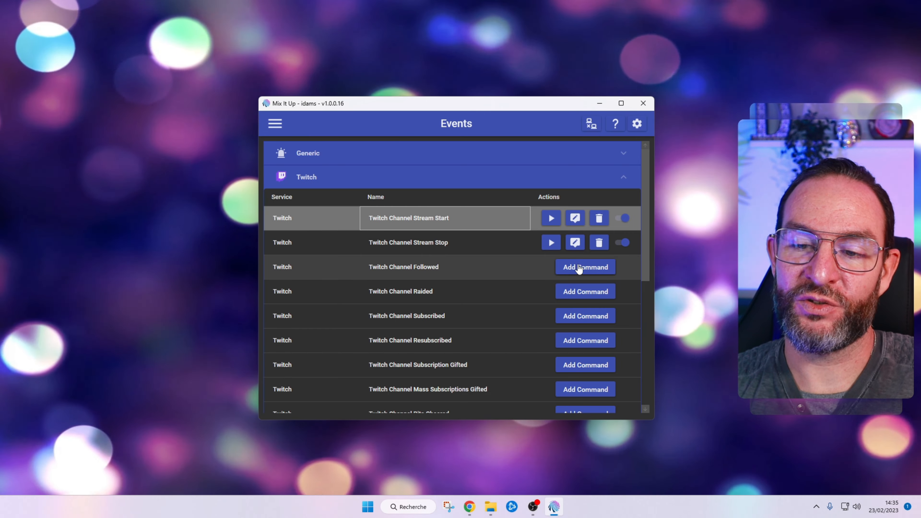
pyautogui.click(574, 219)
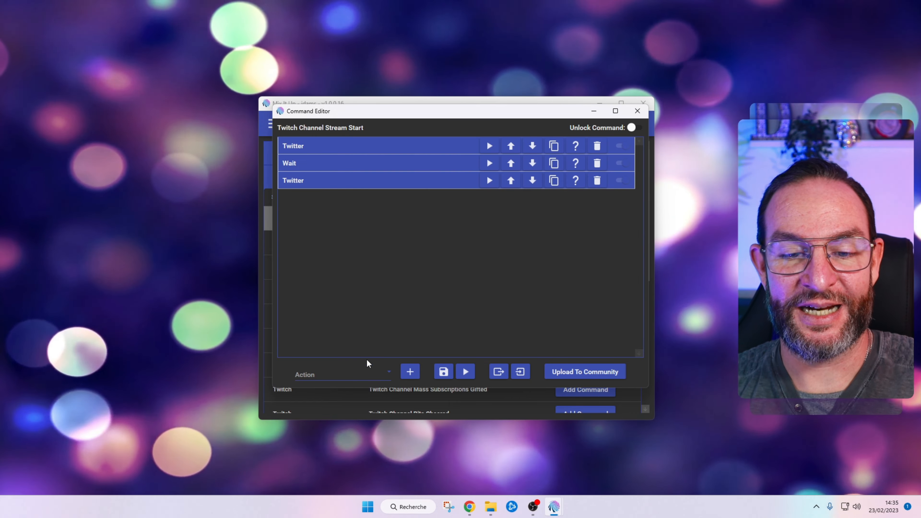
# Step: Examine the action types that can be added to the Twitch Channel Stream Start command, including Twitter and Wait
pyautogui.click(383, 376)
pyautogui.scroll(-1, 353, 269)
pyautogui.scroll(1, 358, 297)
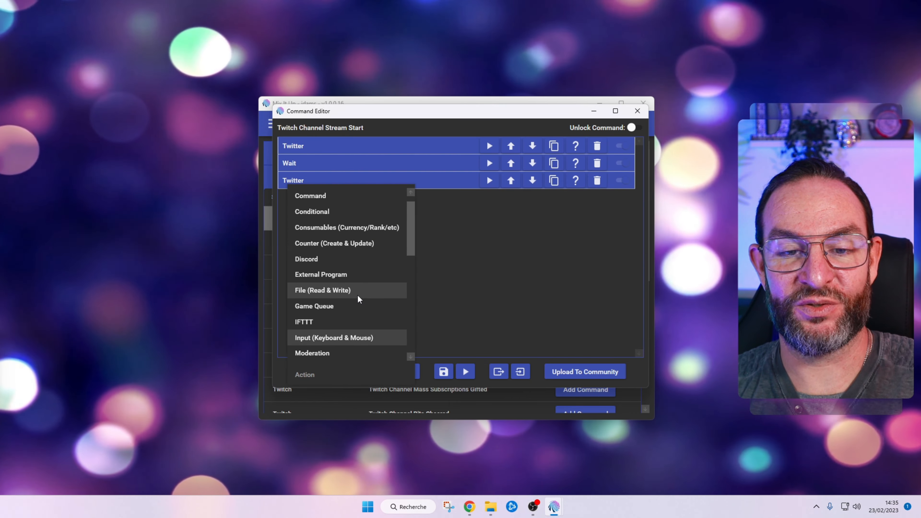
pyautogui.scroll(-1, 359, 299)
pyautogui.scroll(2, 359, 299)
pyautogui.click(476, 279)
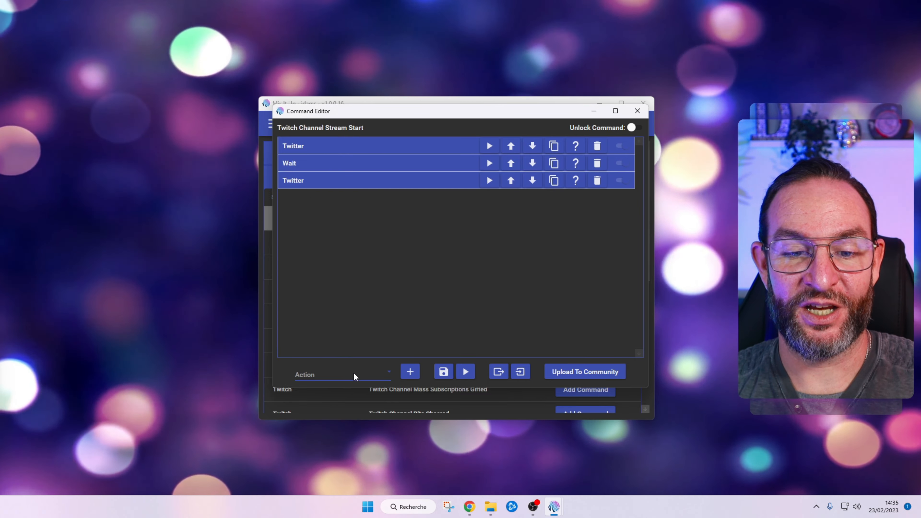
pyautogui.click(354, 375)
pyautogui.scroll(-2, 359, 294)
pyautogui.scroll(-5, 356, 285)
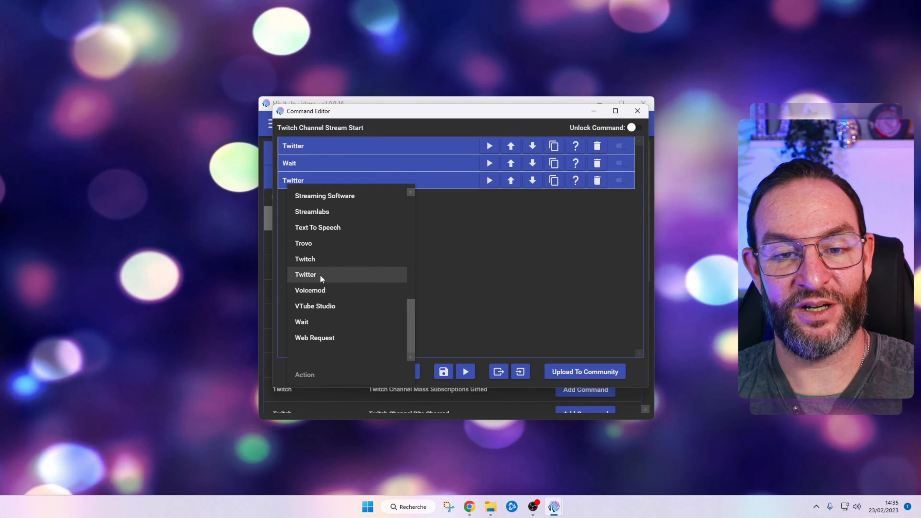
pyautogui.click(458, 271)
# Step: Expand the first Twitter action and the Wait action to examine their Update Name and delay settings
pyautogui.click(339, 146)
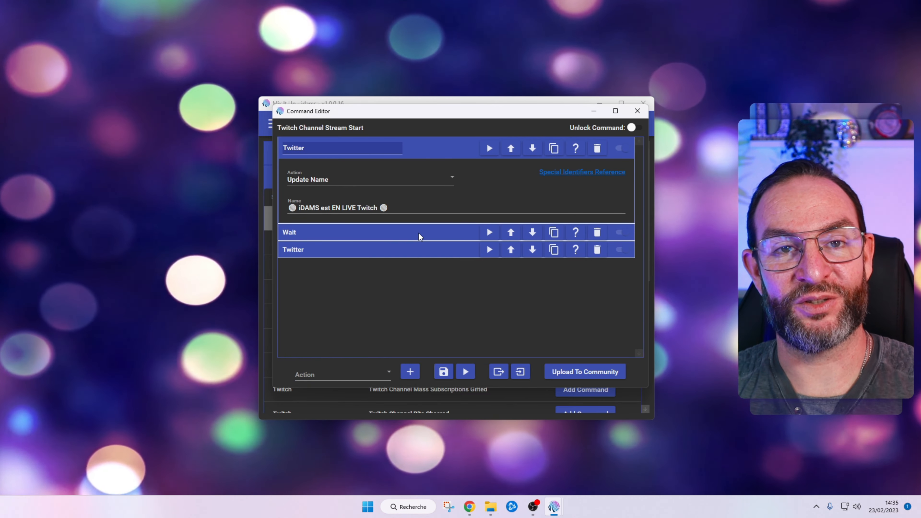
pyautogui.click(448, 179)
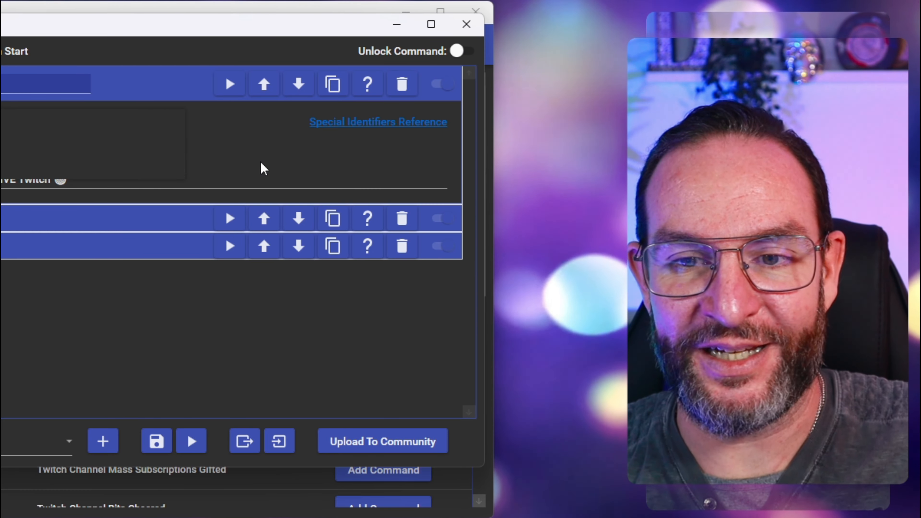
pyautogui.click(258, 164)
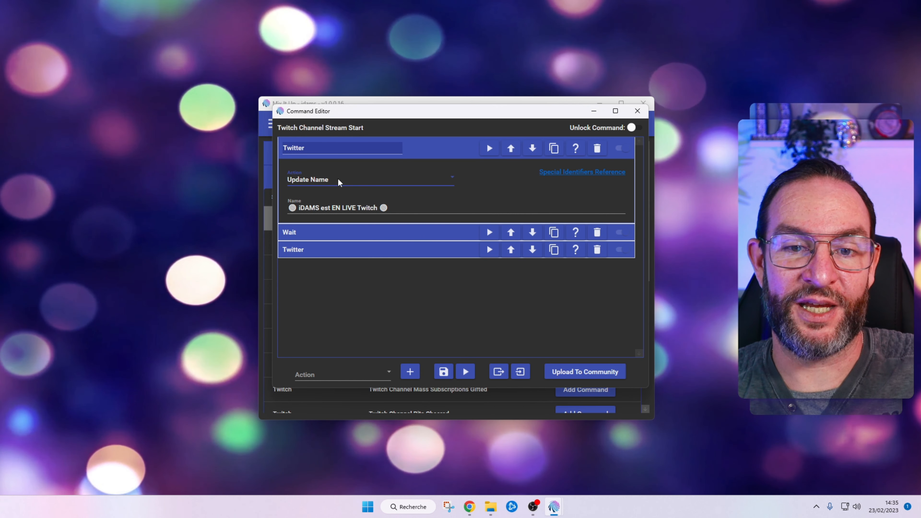
pyautogui.click(331, 179)
pyautogui.click(351, 178)
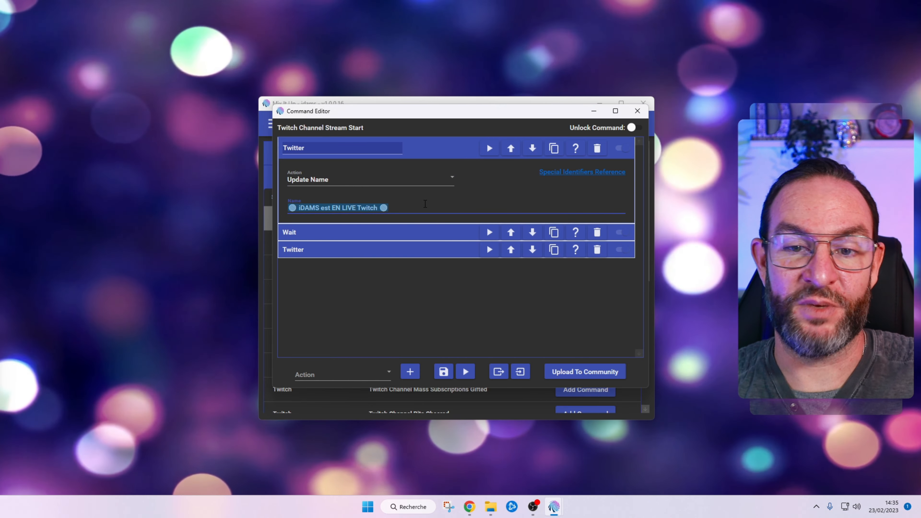
pyautogui.click(407, 194)
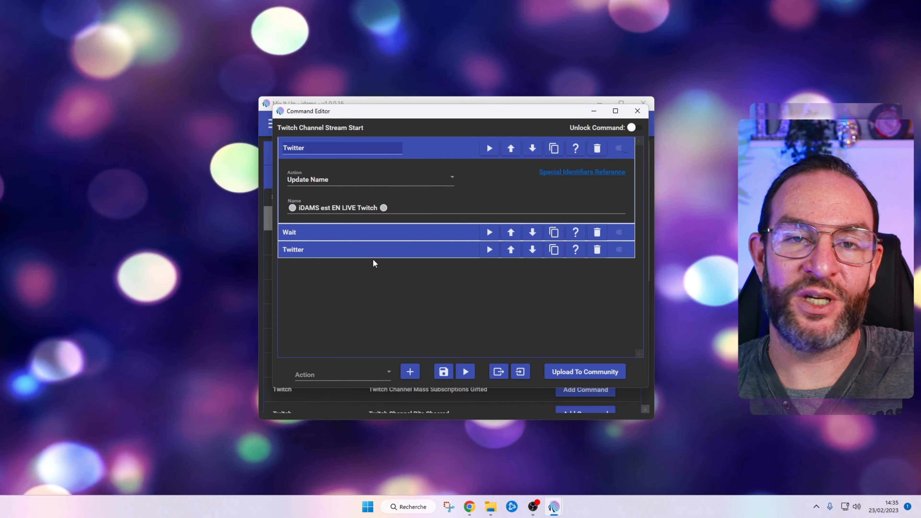
pyautogui.moveTo(289, 209); pyautogui.dragTo(291, 209)
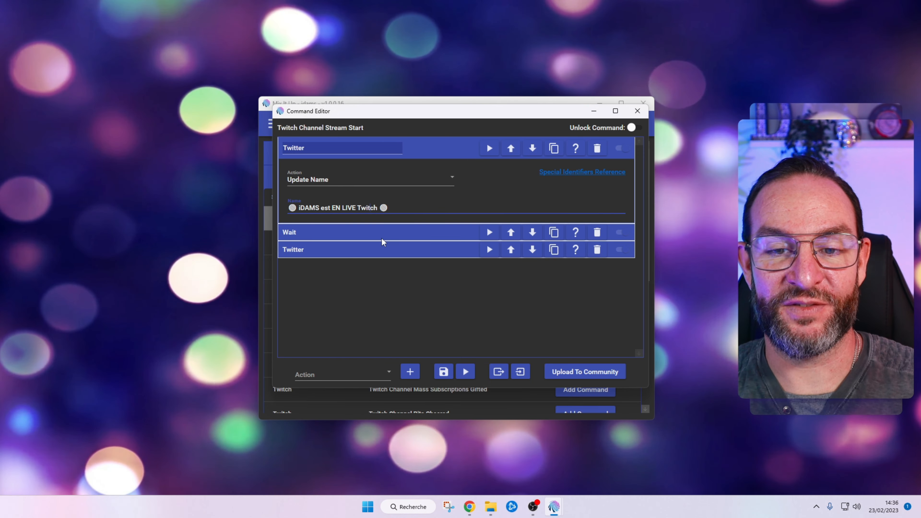
pyautogui.click(383, 234)
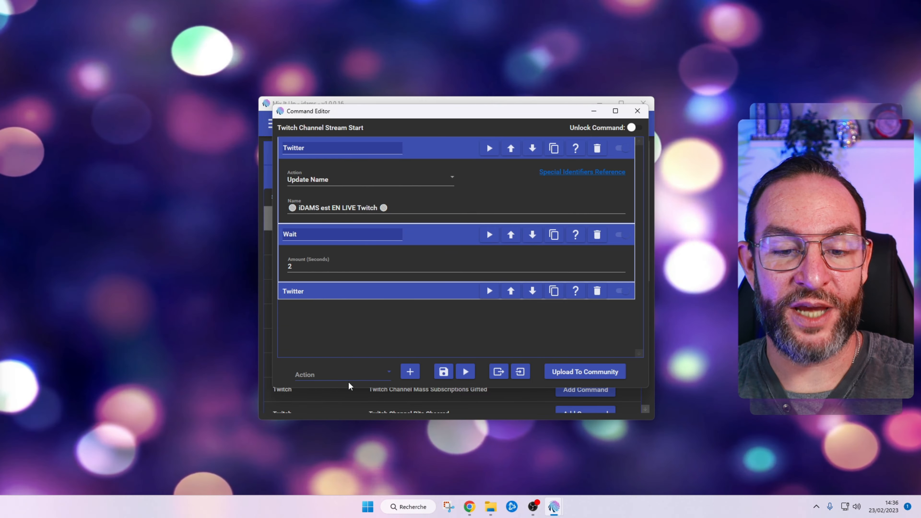
# Step: Expand the last Twitter action to examine its Send Tweet settings, and check the available action types
pyautogui.click(348, 374)
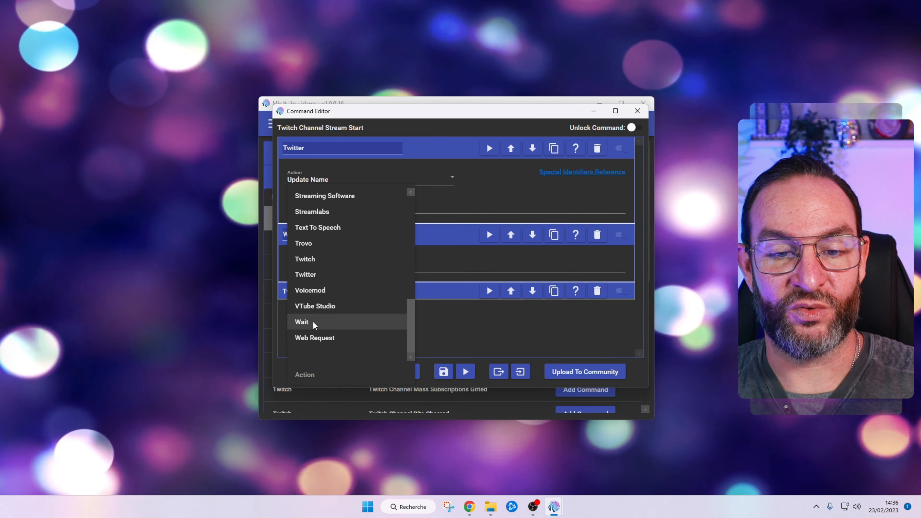
pyautogui.click(484, 193)
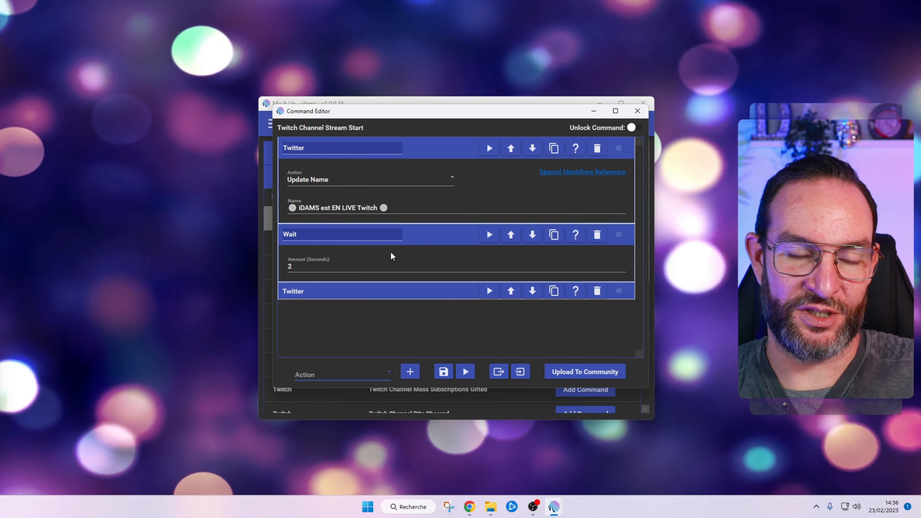
pyautogui.click(384, 289)
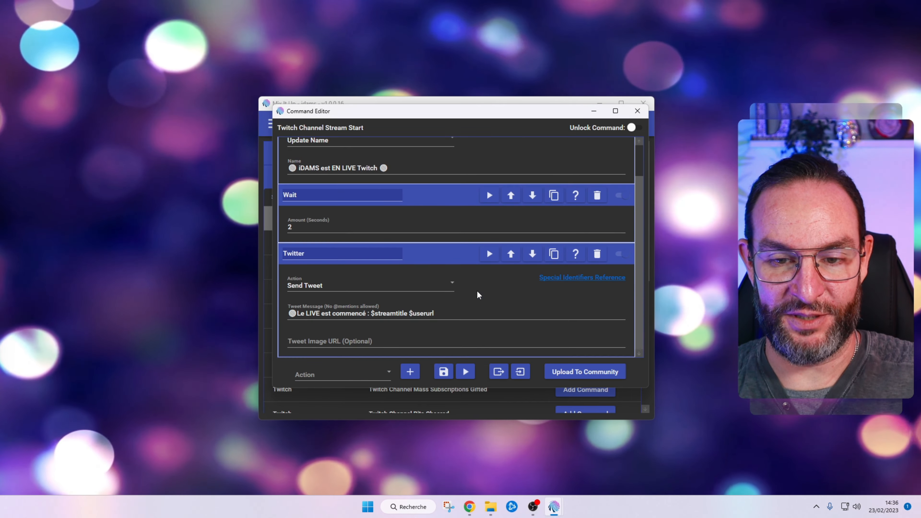
pyautogui.click(382, 368)
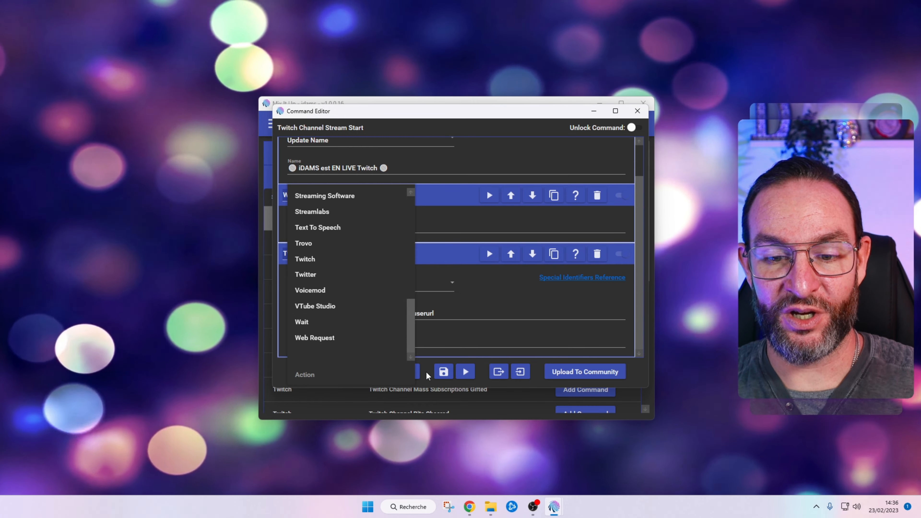
pyautogui.click(426, 372)
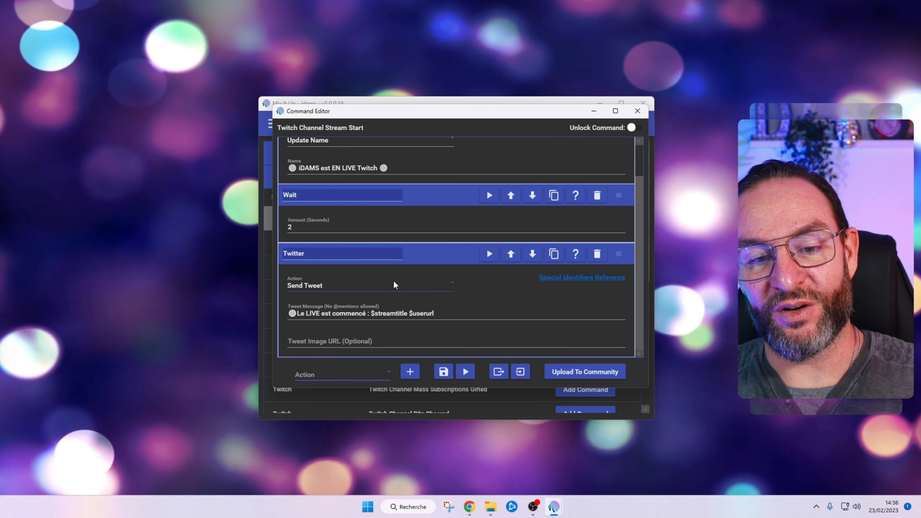
# Step: Examine the tweet message of the Send Tweet action, highlighting its leading emoji and the $streamtitle and $userurl identifiers
pyautogui.click(483, 313)
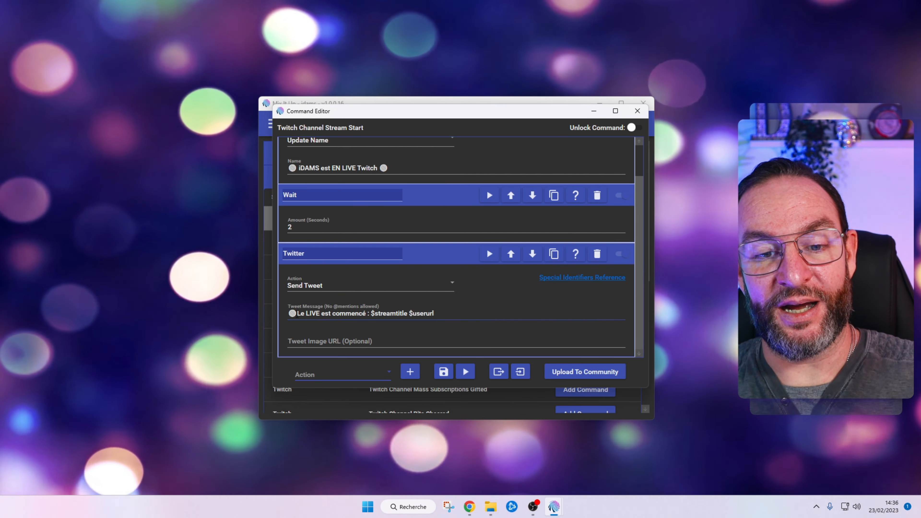
pyautogui.moveTo(297, 313); pyautogui.dragTo(289, 314)
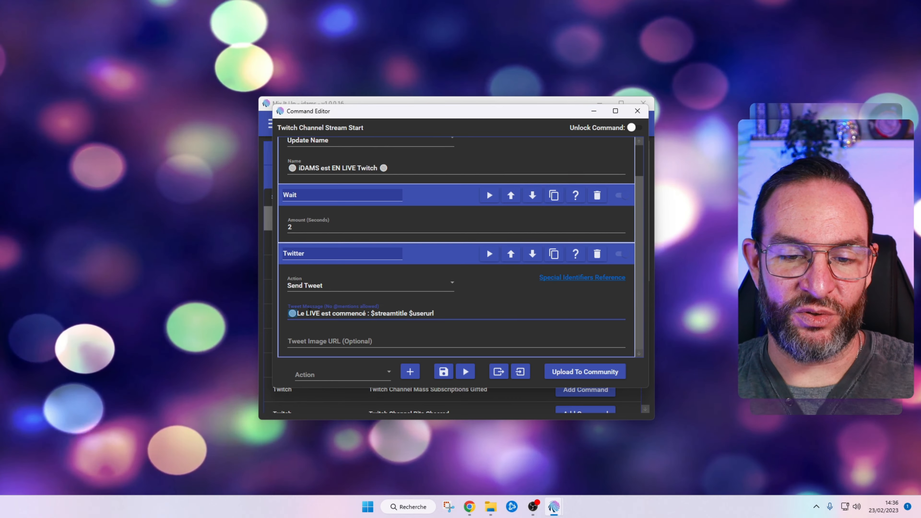
pyautogui.click(308, 313)
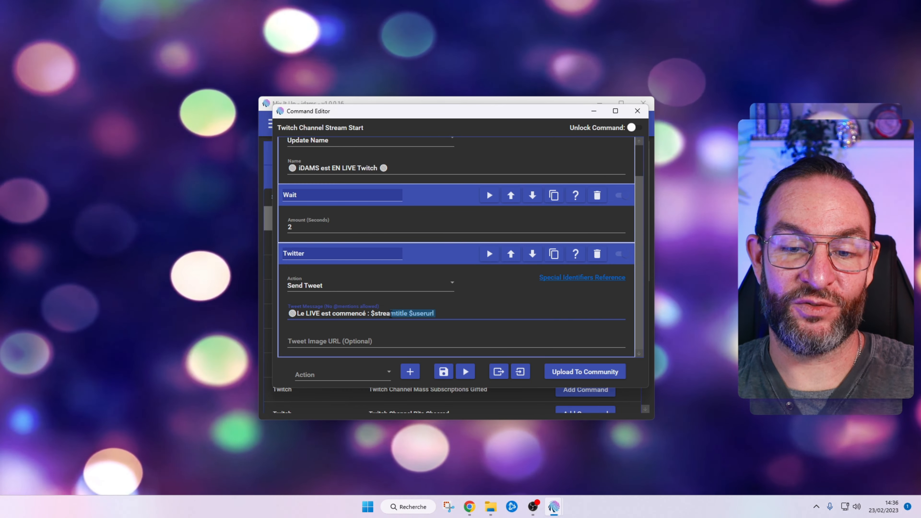
pyautogui.moveTo(395, 315); pyautogui.dragTo(372, 314)
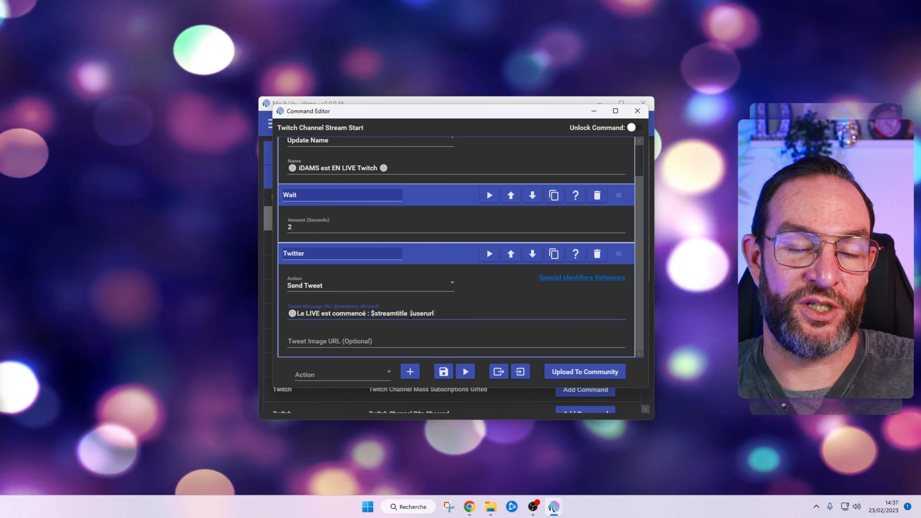
pyautogui.moveTo(410, 315); pyautogui.dragTo(437, 314)
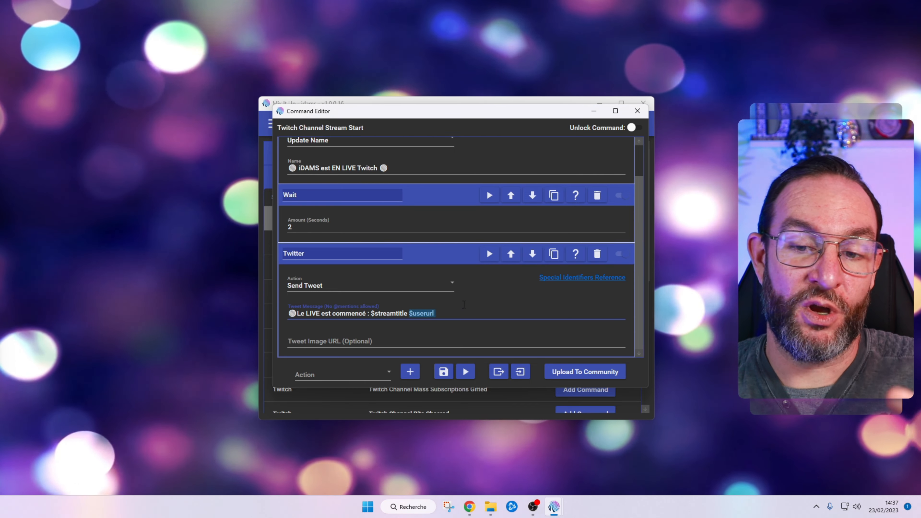
pyautogui.click(464, 310)
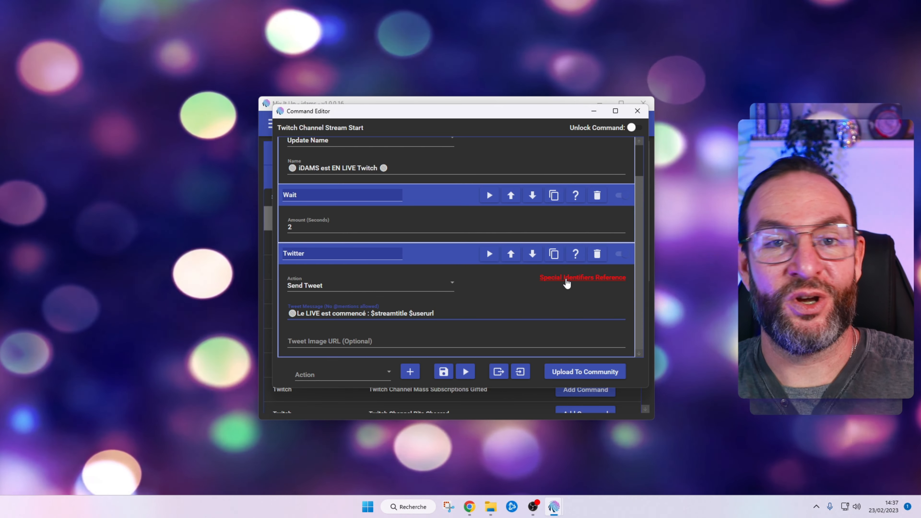
# Step: Open the Special Identifiers Reference in the browser, examine the Date/Time, User and Streamer identifiers, and close the page
pyautogui.click(566, 279)
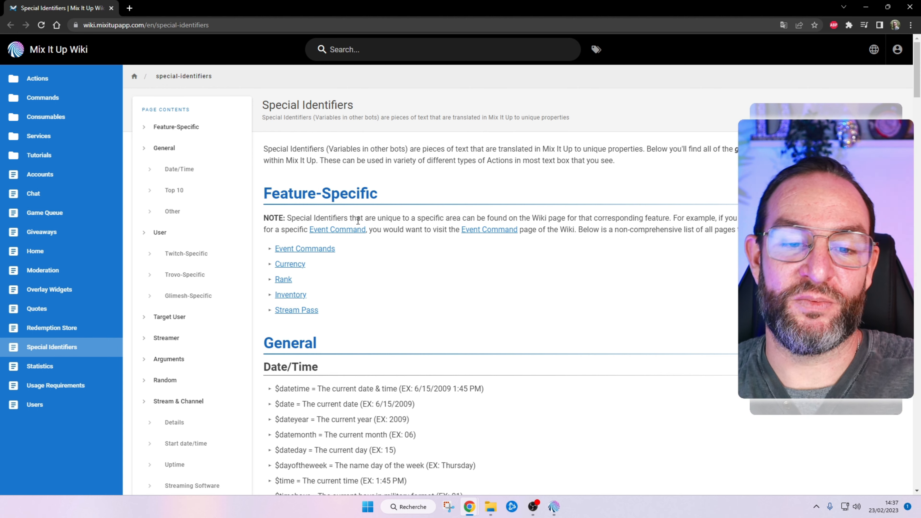
pyautogui.scroll(-5, 401, 293)
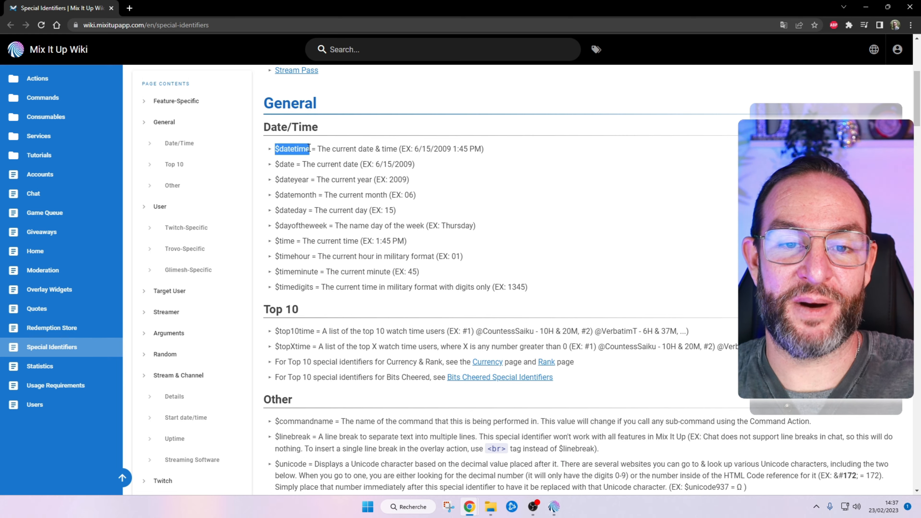
pyautogui.scroll(-10, 441, 214)
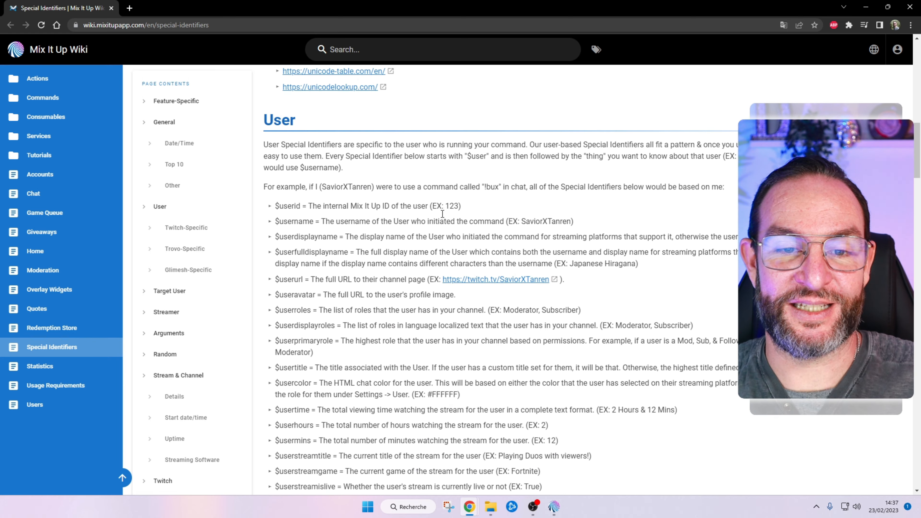
pyautogui.scroll(-15, 442, 214)
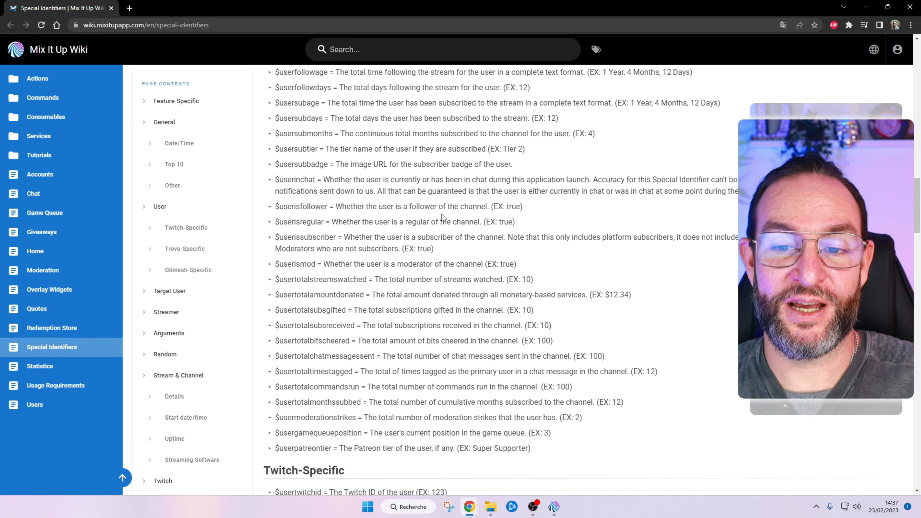
pyautogui.scroll(-13, 441, 213)
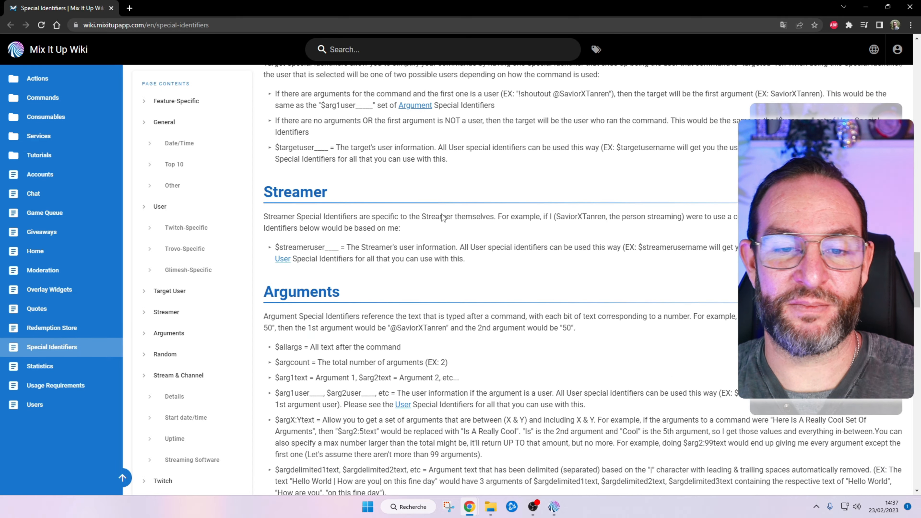
pyautogui.scroll(16, 441, 214)
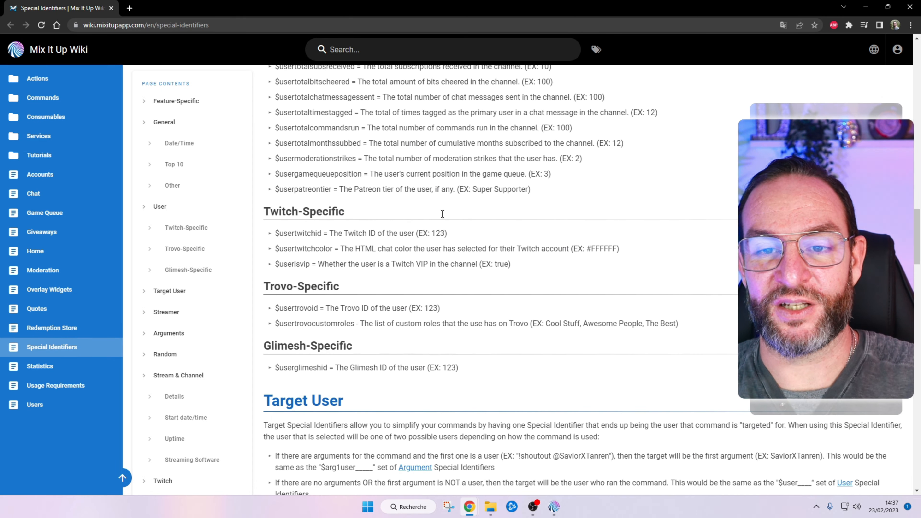
pyautogui.scroll(4, 443, 213)
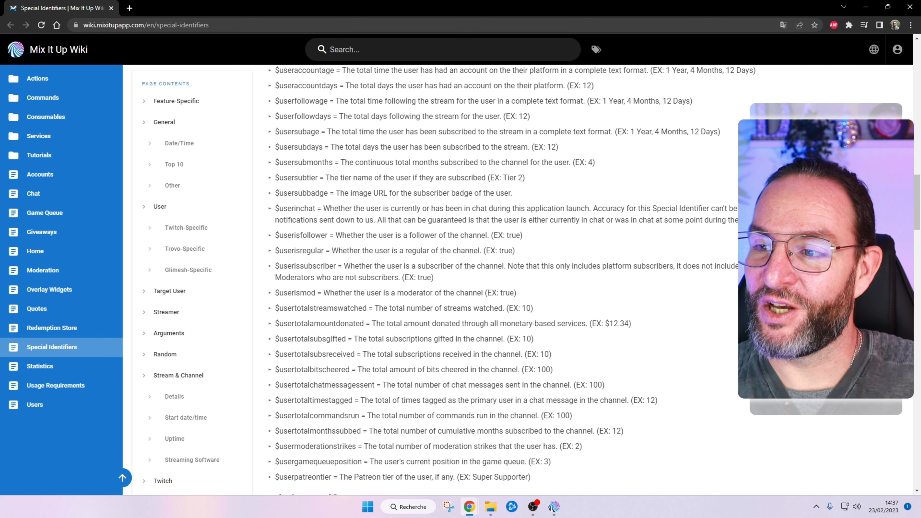
pyautogui.click(910, 8)
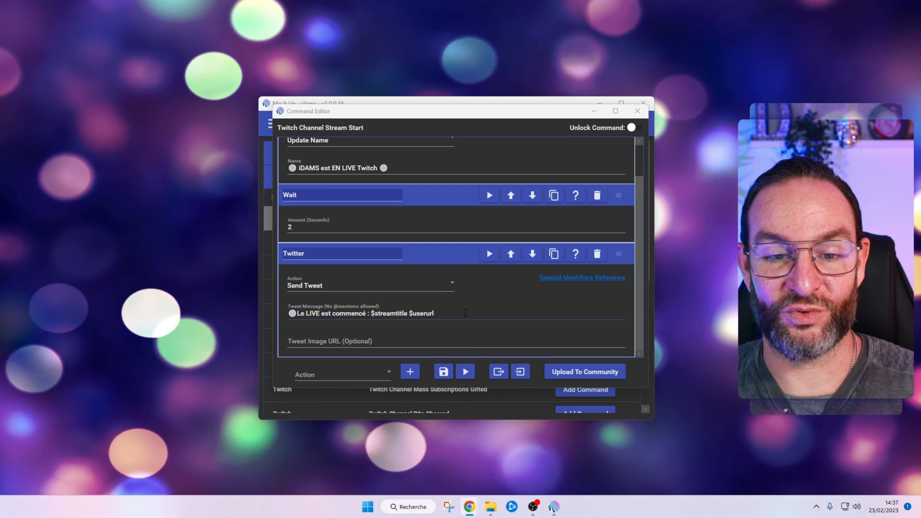
# Step: Save the Twitch Channel Stream Start command
pyautogui.click(363, 341)
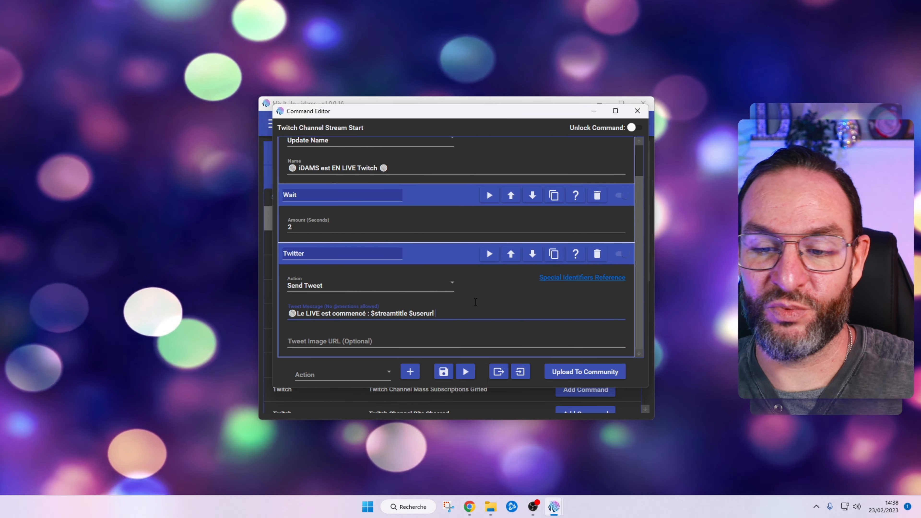
pyautogui.click(444, 372)
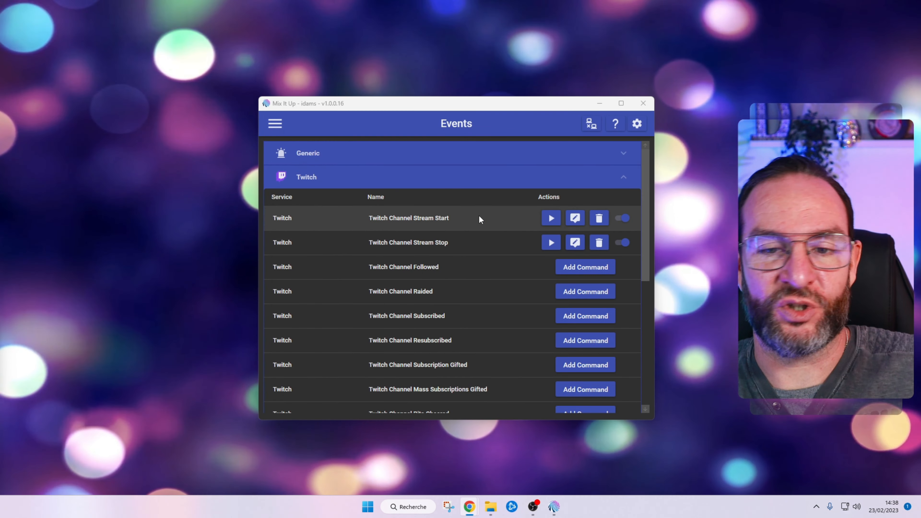
# Step: Reopen the Twitch Channel Stream Start command, review its two Twitter actions and the Wait action, and close the editor
pyautogui.click(575, 218)
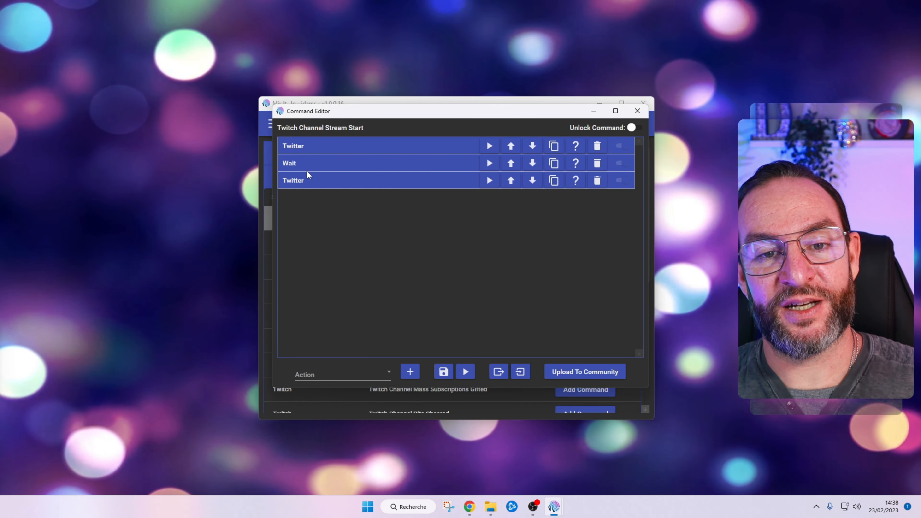
pyautogui.click(303, 145)
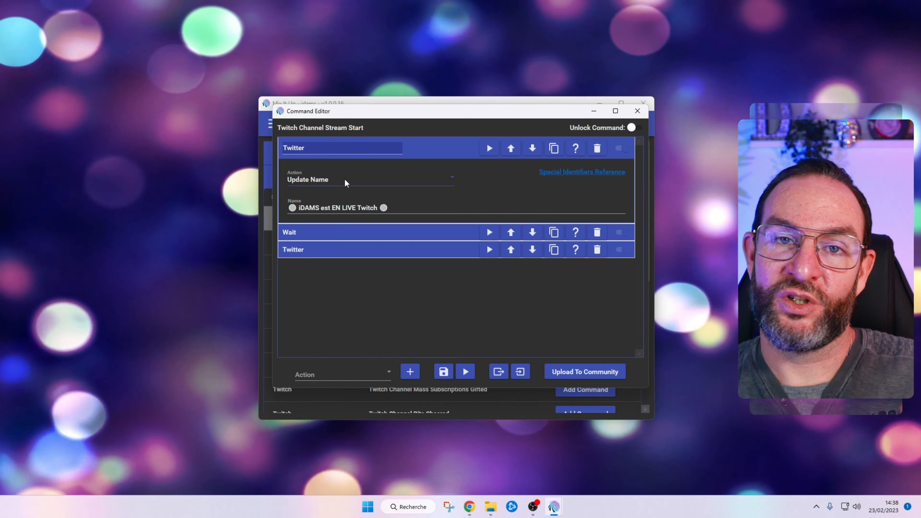
pyautogui.click(342, 234)
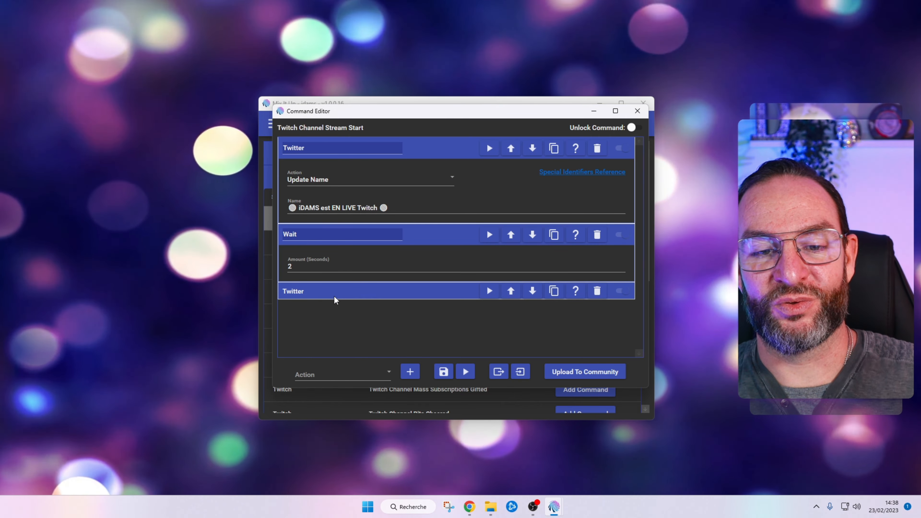
pyautogui.click(334, 295)
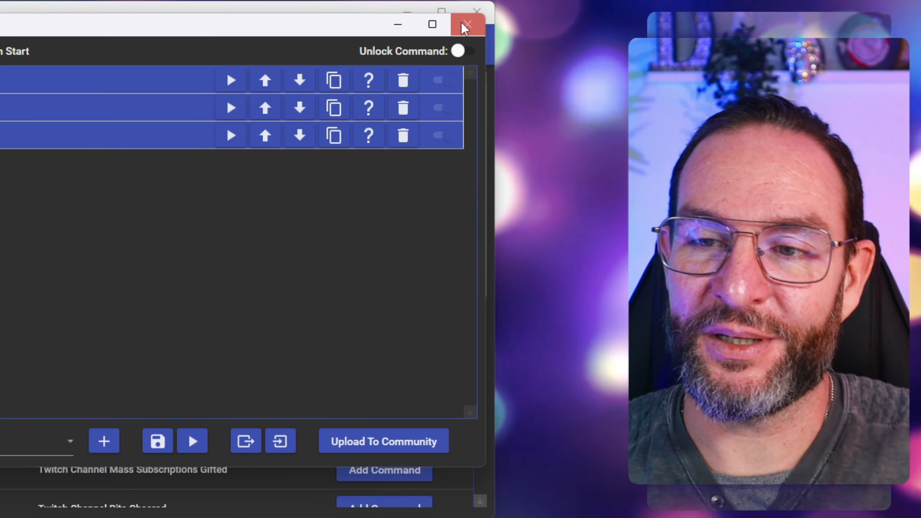
pyautogui.click(466, 26)
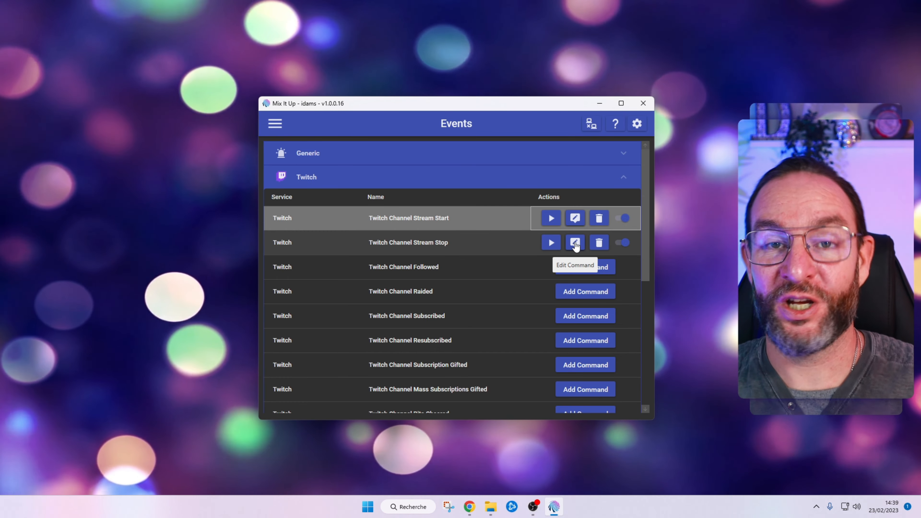
# Step: Open the Twitch Channel Stream Stop command, check the available action types and its Twitter Update Name action, and save the command
pyautogui.click(575, 243)
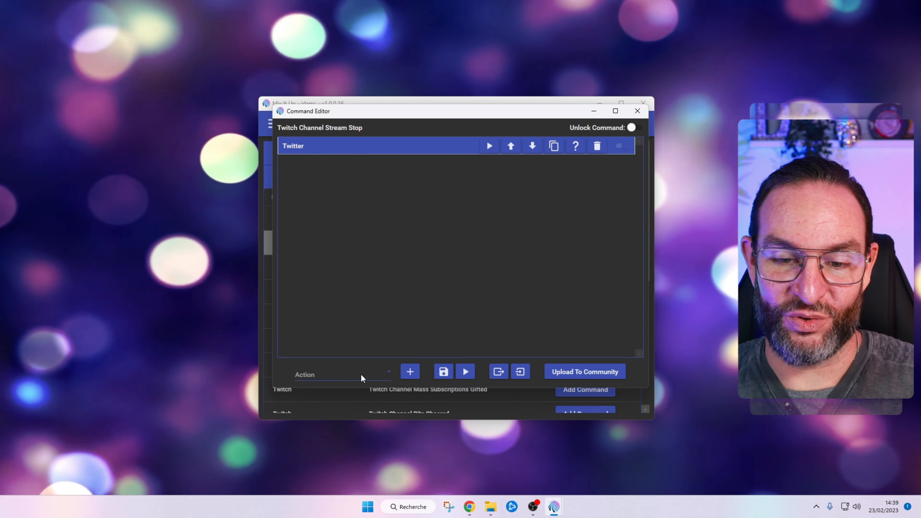
pyautogui.click(361, 374)
pyautogui.scroll(-10, 338, 377)
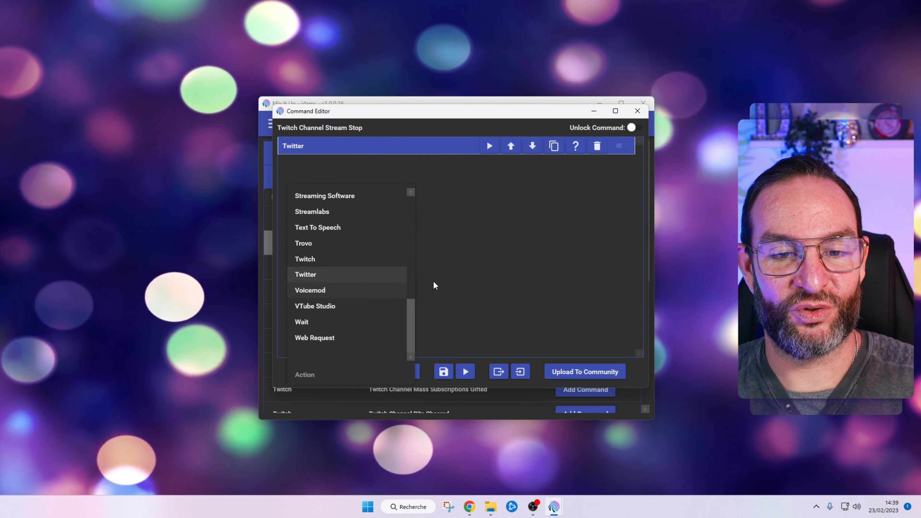
pyautogui.click(433, 282)
pyautogui.click(308, 145)
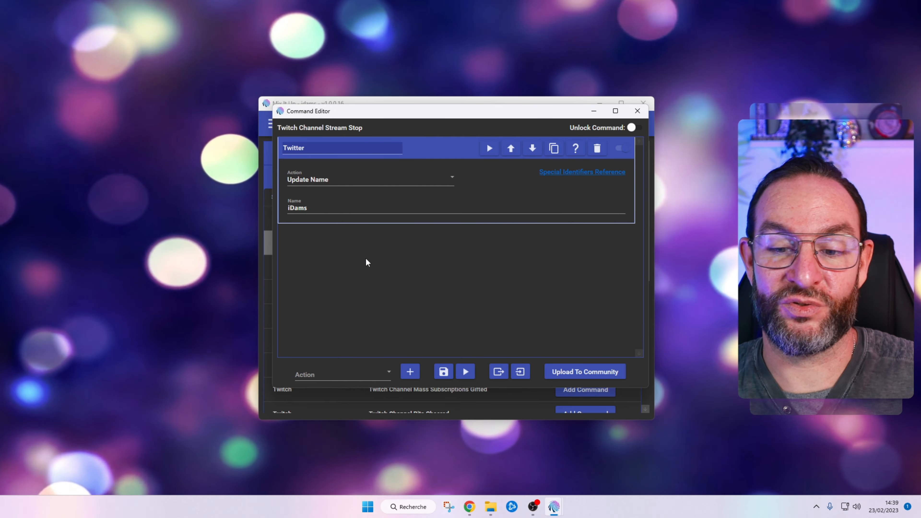
pyautogui.click(444, 371)
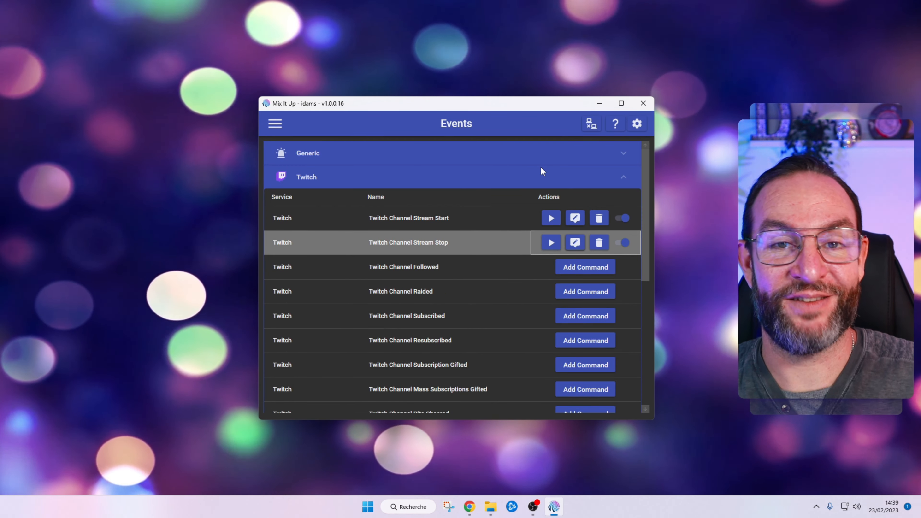